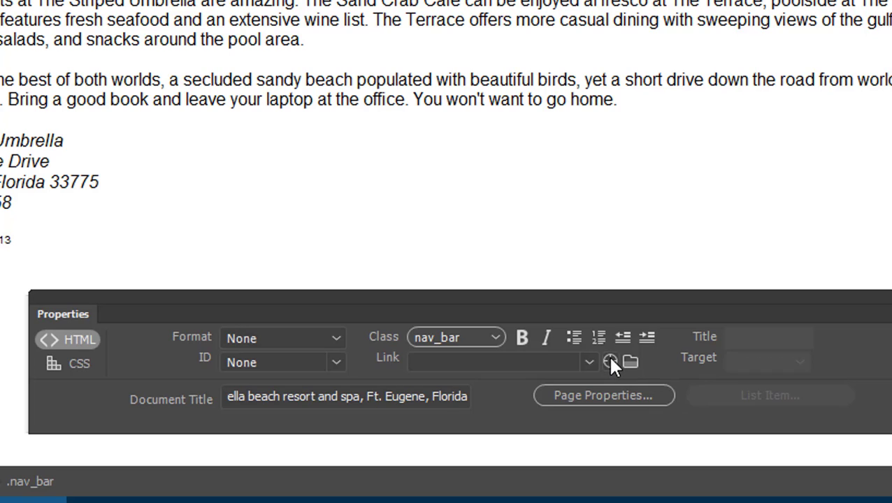
- Link the Home navigation item to index.html with Point to File
{"action": "left_click_drag", "start_coordinate": [610, 359], "coordinate": [763, 265]}
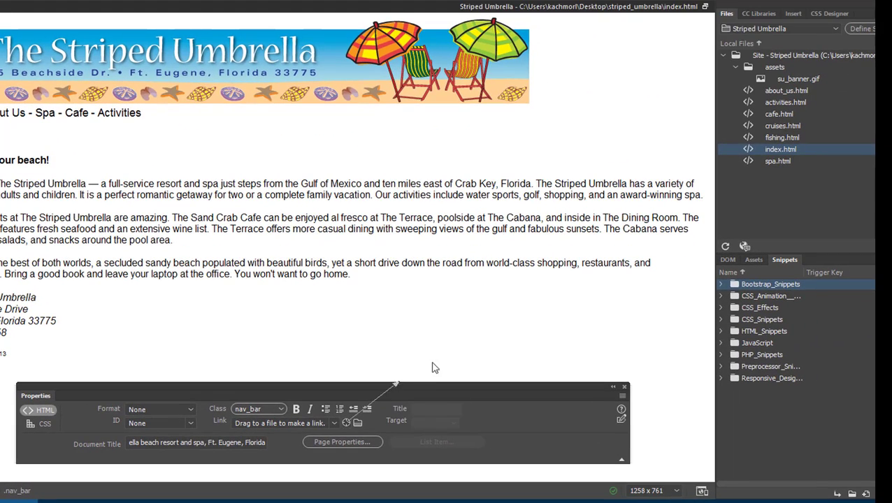
{"action": "left_click_drag", "start_coordinate": [433, 367], "coordinate": [753, 151]}
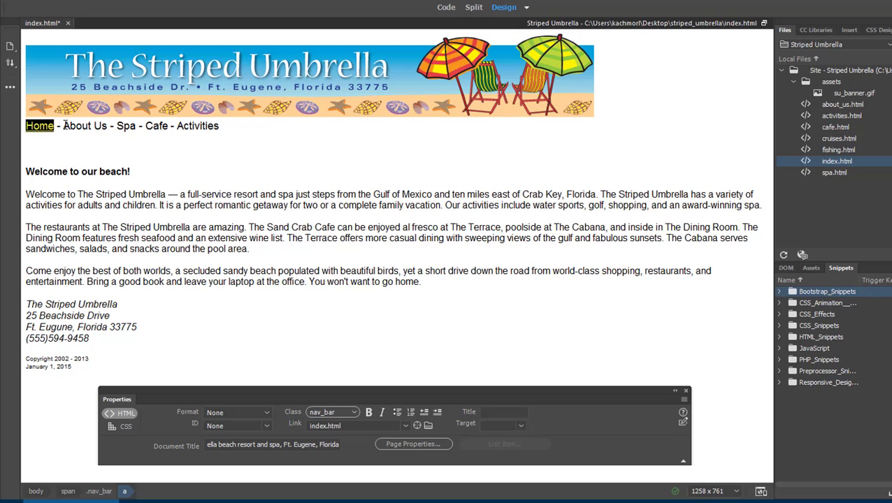
- Link About Us, Spa, Cafe and Activities to about_us.html, spa.html, cafe.html and activities.html
{"action": "left_click_drag", "start_coordinate": [64, 126], "coordinate": [109, 125]}
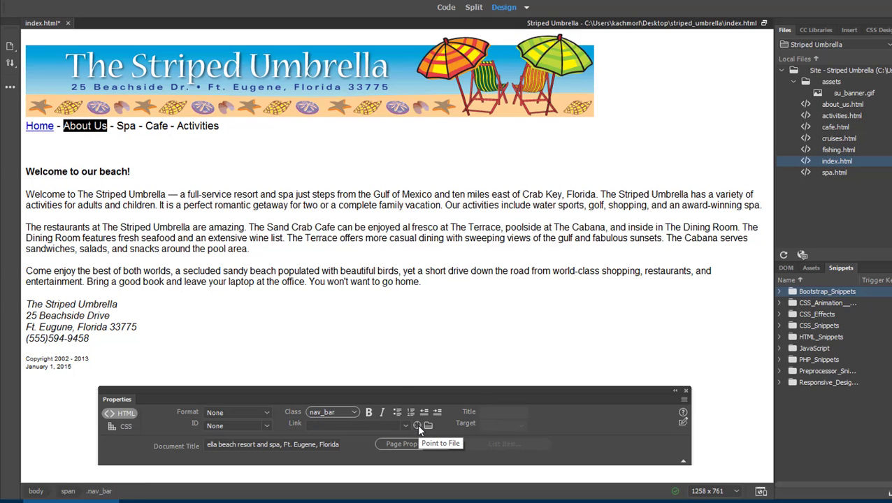
{"action": "left_click_drag", "start_coordinate": [417, 424], "coordinate": [830, 105]}
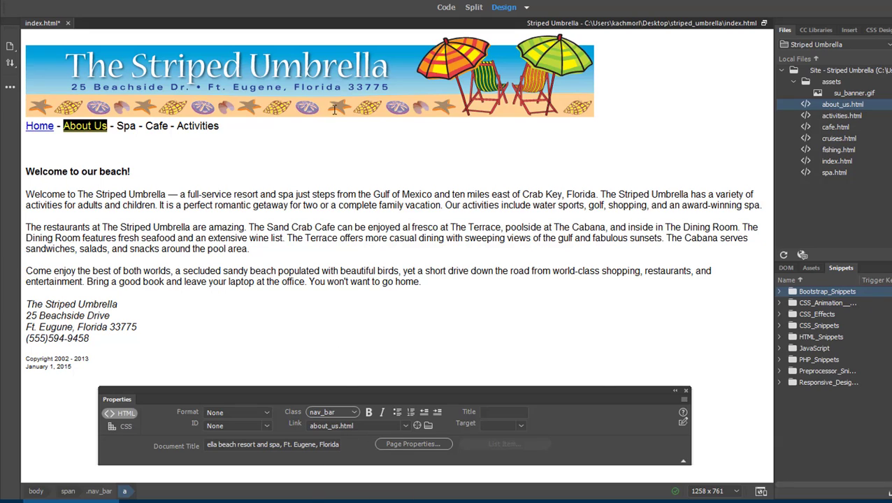
{"action": "left_click_drag", "start_coordinate": [116, 128], "coordinate": [136, 127]}
{"action": "left_click_drag", "start_coordinate": [417, 426], "coordinate": [823, 175]}
{"action": "left_click", "coordinate": [160, 125]}
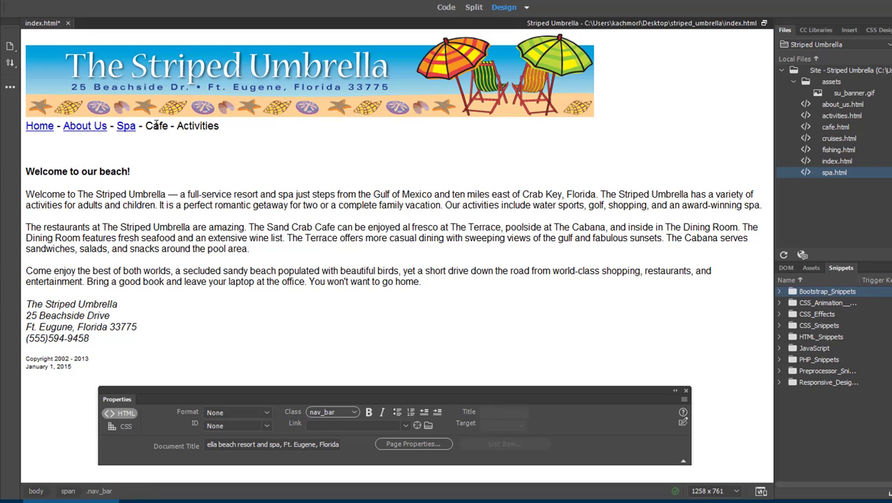
{"action": "left_click_drag", "start_coordinate": [144, 126], "coordinate": [170, 123]}
{"action": "left_click_drag", "start_coordinate": [418, 426], "coordinate": [827, 128]}
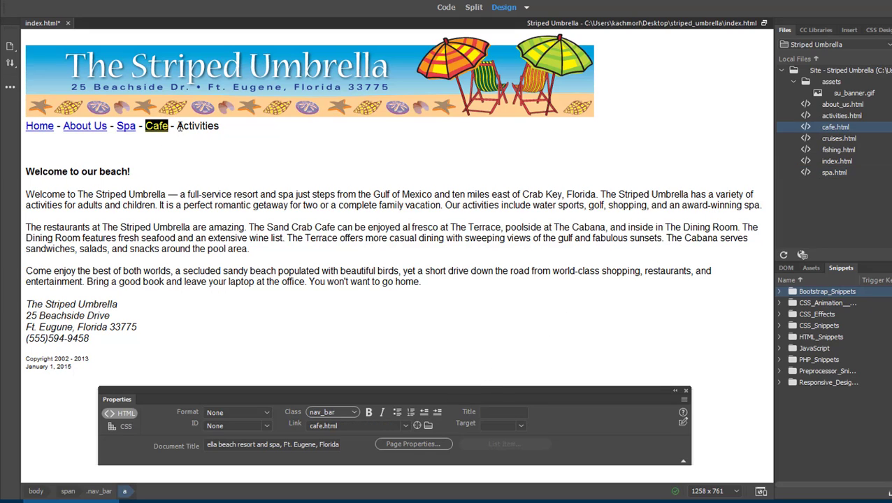
{"action": "left_click_drag", "start_coordinate": [179, 126], "coordinate": [237, 139]}
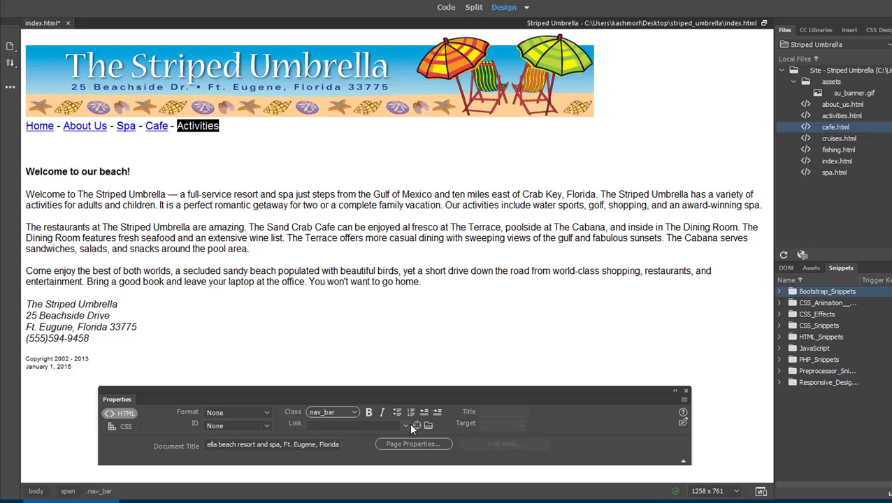
{"action": "left_click_drag", "start_coordinate": [415, 426], "coordinate": [836, 118]}
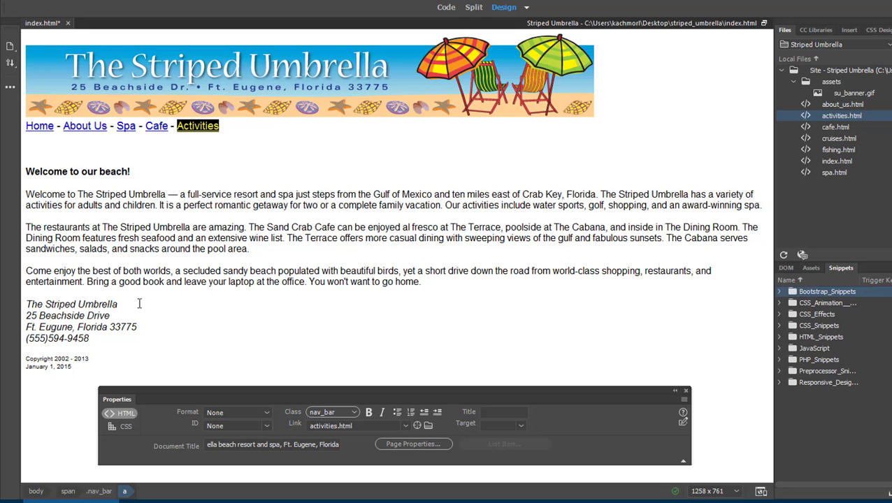
{"action": "left_click", "coordinate": [110, 341]}
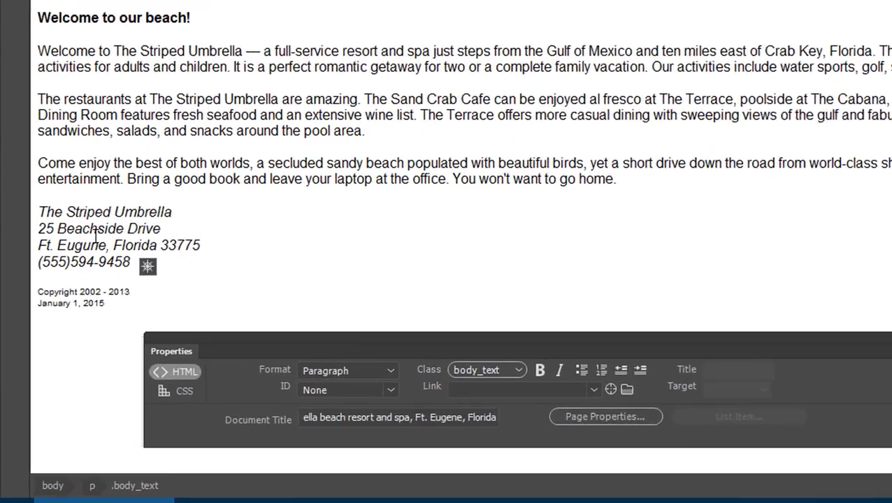
- Add a 'Club Manager' e-mail link on a new line after the phone number
{"action": "left_click", "coordinate": [130, 261]}
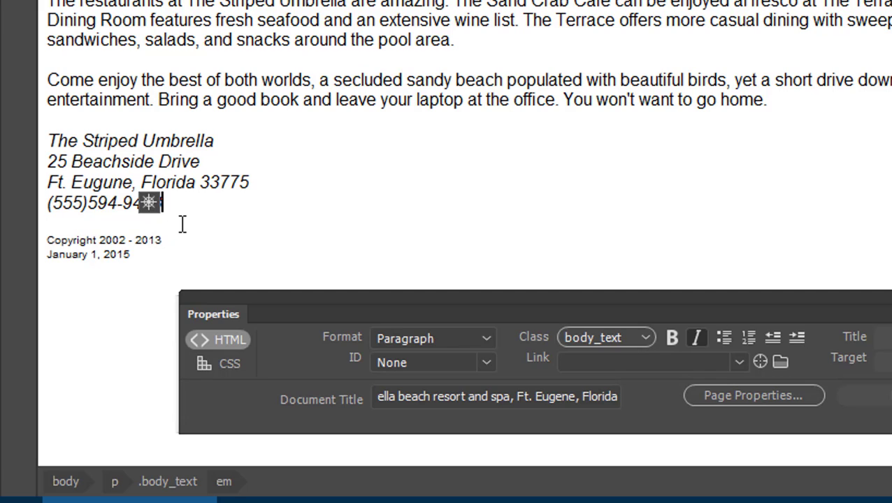
{"action": "key", "text": "shift+Return"}
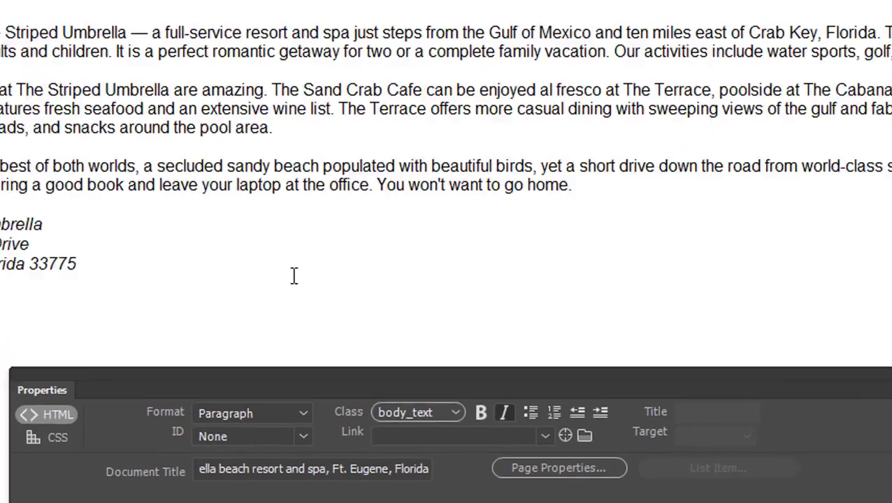
{"action": "left_click", "coordinate": [697, 31]}
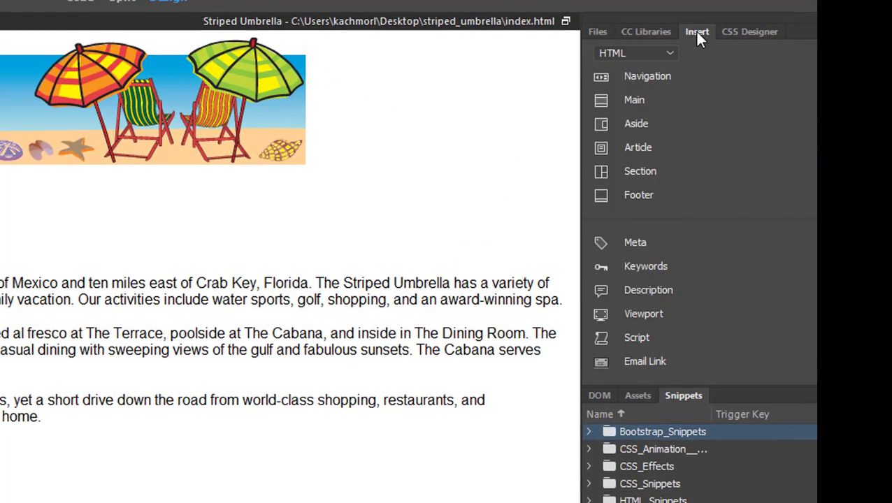
{"action": "left_click", "coordinate": [629, 365]}
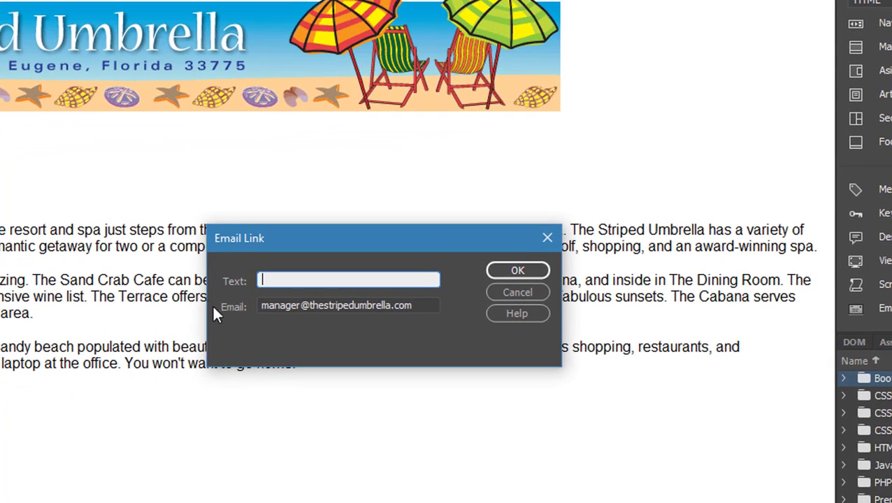
{"action": "left_click", "coordinate": [288, 279]}
{"action": "type", "text": "Club Manager"}
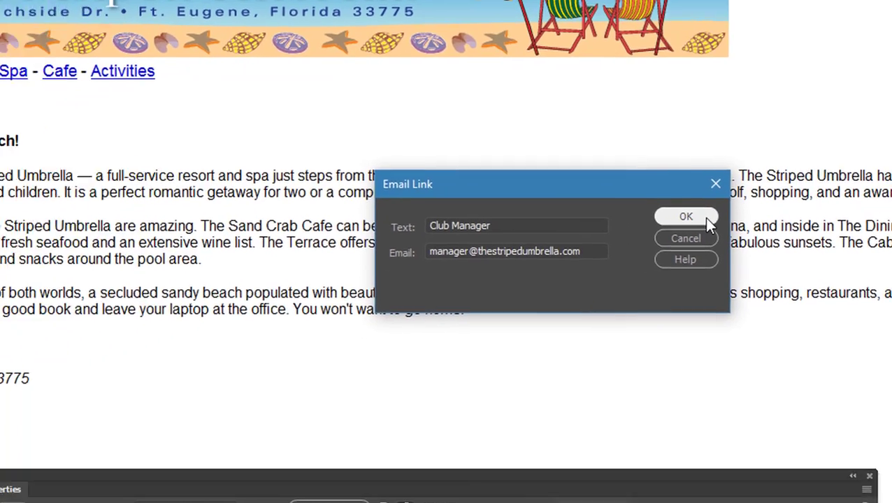
{"action": "left_click", "coordinate": [537, 271]}
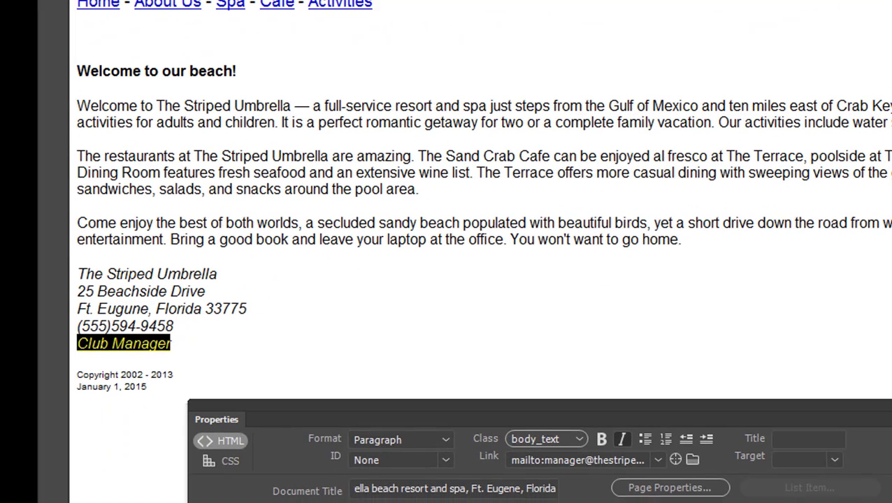
{"action": "left_click", "coordinate": [220, 351]}
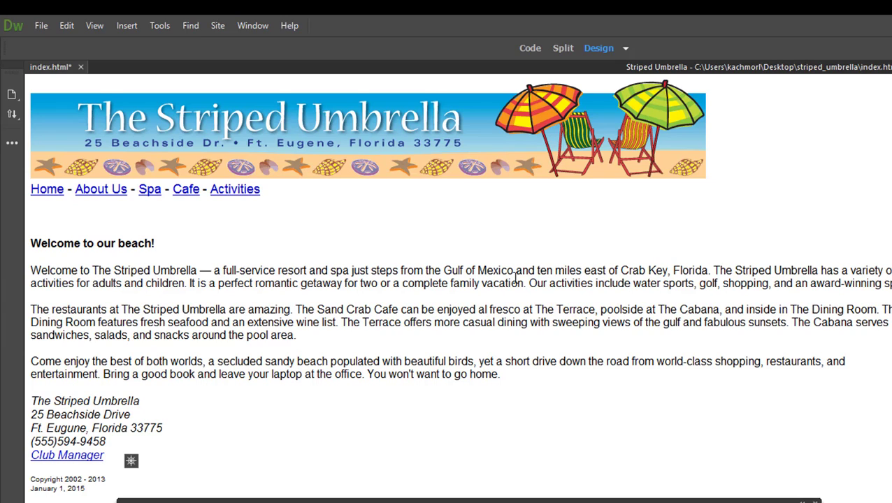
{"action": "left_click", "coordinate": [171, 246]}
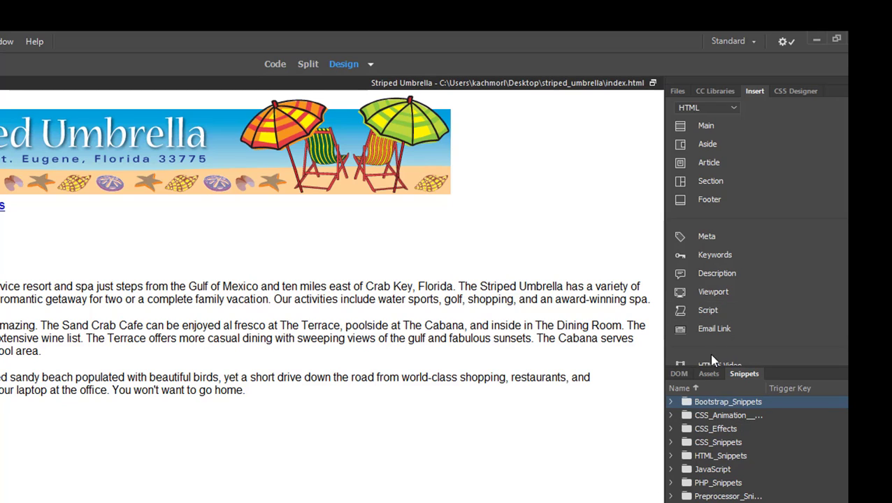
- Insert a horizontal rule below the Welcome heading
{"action": "scroll", "coordinate": [681, 294], "scroll_direction": "down", "scroll_amount": 5}
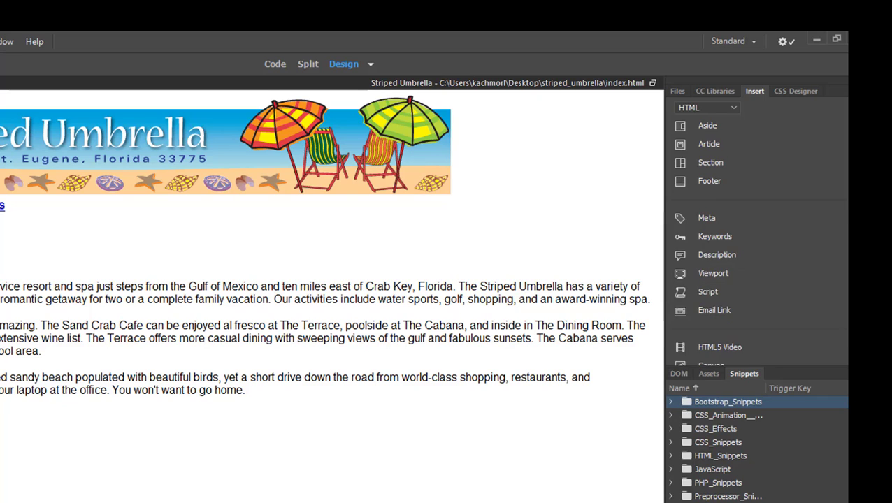
{"action": "scroll", "coordinate": [681, 294], "scroll_direction": "down", "scroll_amount": 1}
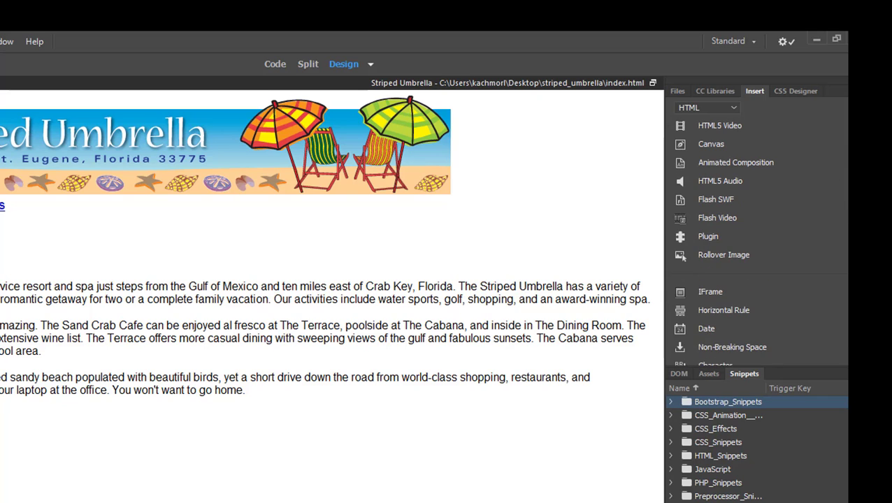
{"action": "left_click", "coordinate": [710, 316]}
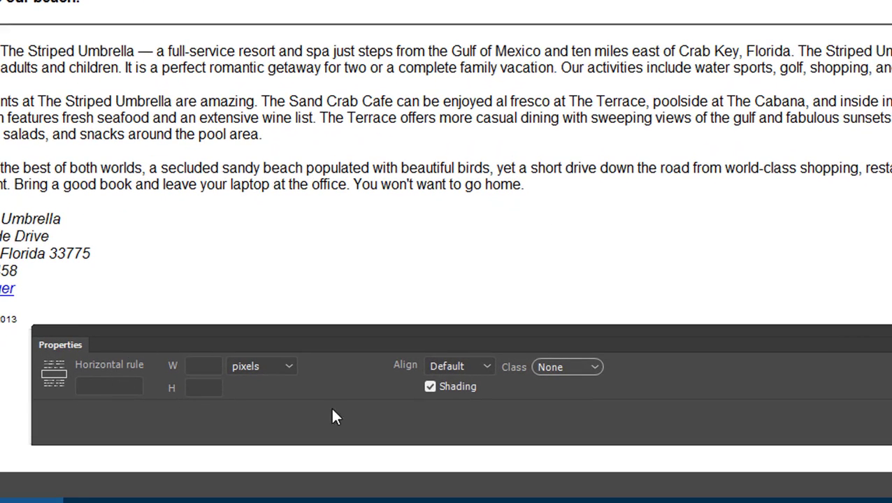
- Set the horizontal rule's width to 80 percent
{"action": "left_click", "coordinate": [201, 366]}
{"action": "type", "text": "950"}
{"action": "left_click", "coordinate": [206, 388]}
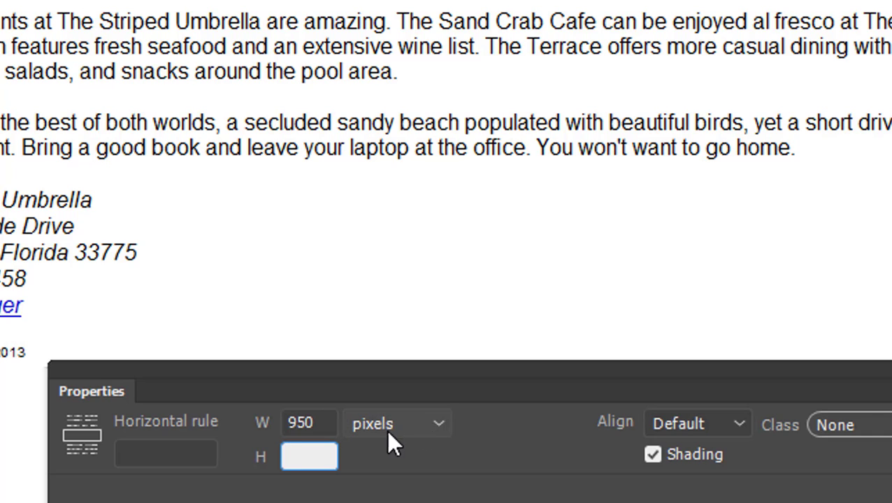
{"action": "left_click", "coordinate": [432, 423]}
{"action": "left_click", "coordinate": [421, 393]}
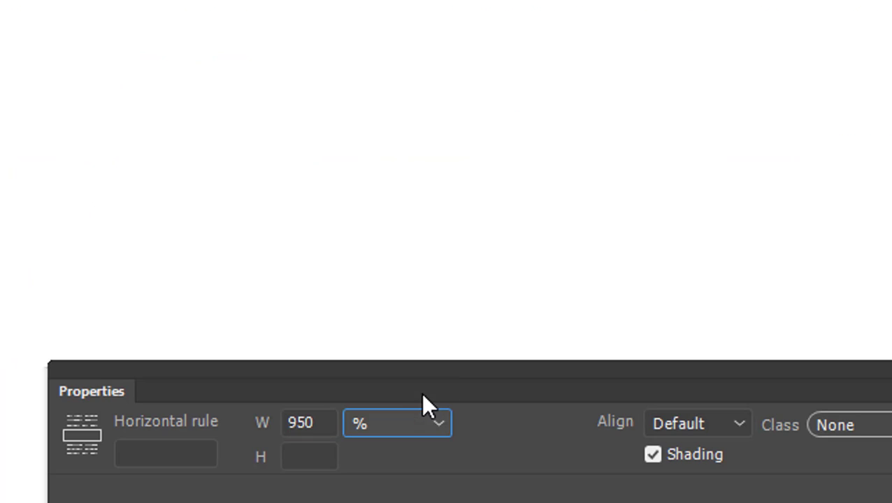
{"action": "left_click", "coordinate": [318, 421]}
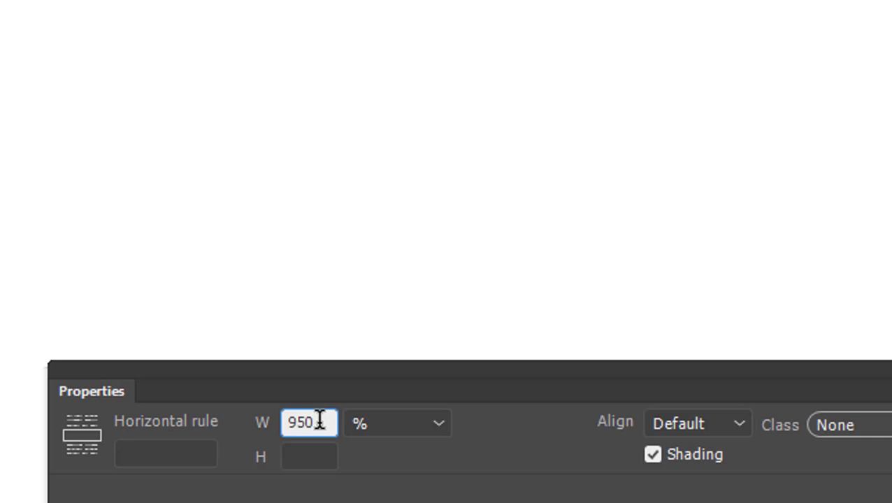
{"action": "type", "text": "80"}
{"action": "key", "text": "BackSpace"}
{"action": "key", "text": "BackSpace"}
{"action": "key", "text": "BackSpace"}
{"action": "key", "text": "BackSpace"}
{"action": "key", "text": "BackSpace"}
{"action": "type", "text": "80"}
{"action": "key", "text": "Return"}
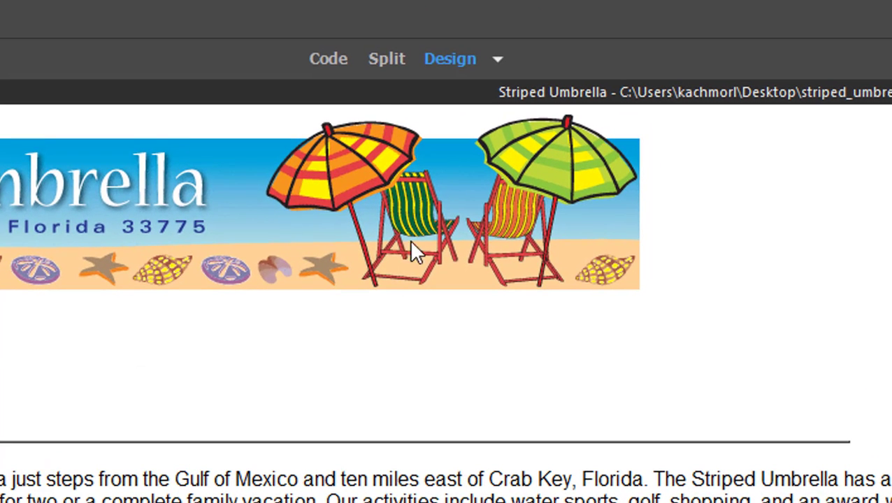
{"action": "left_click", "coordinate": [325, 58]}
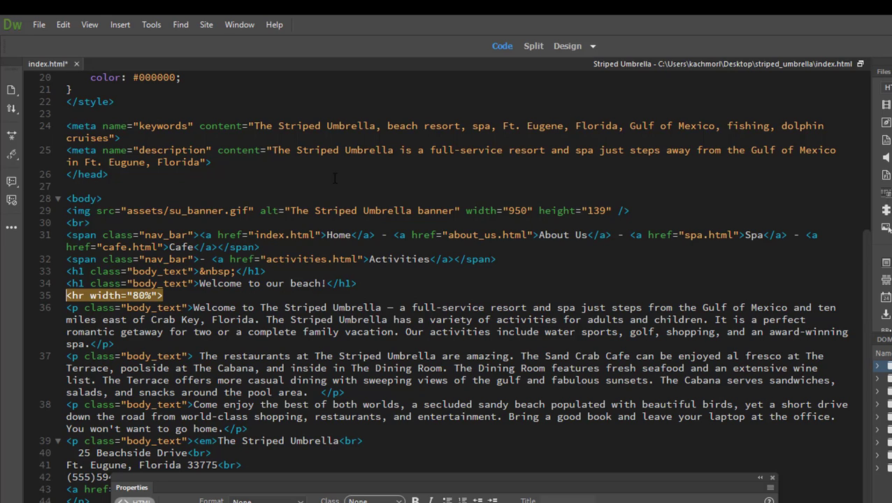
{"action": "left_click", "coordinate": [556, 49]}
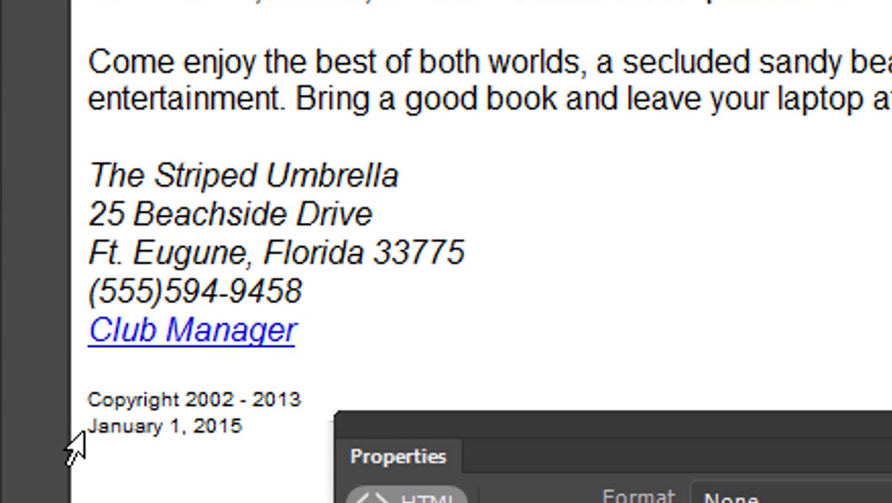
{"action": "left_click_drag", "start_coordinate": [87, 428], "coordinate": [255, 420]}
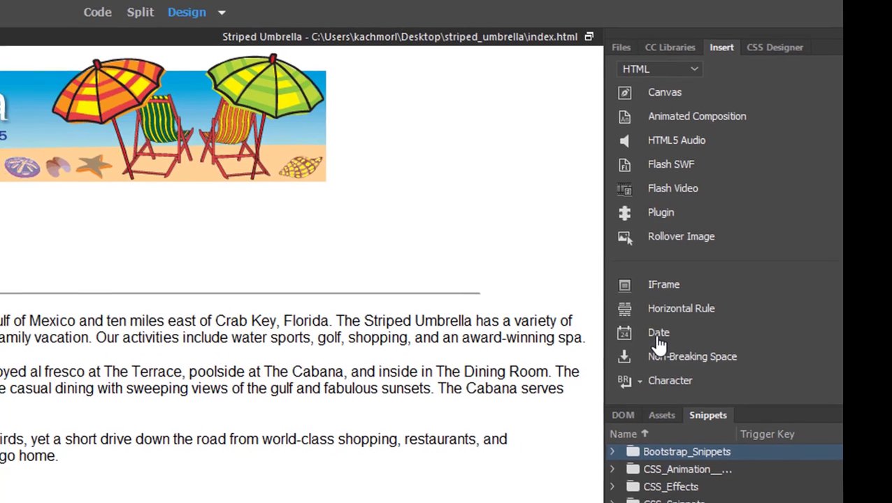
- Choose the March 7, 1974 date format with 'Update automatically on save' enabled
{"action": "left_click", "coordinate": [640, 343]}
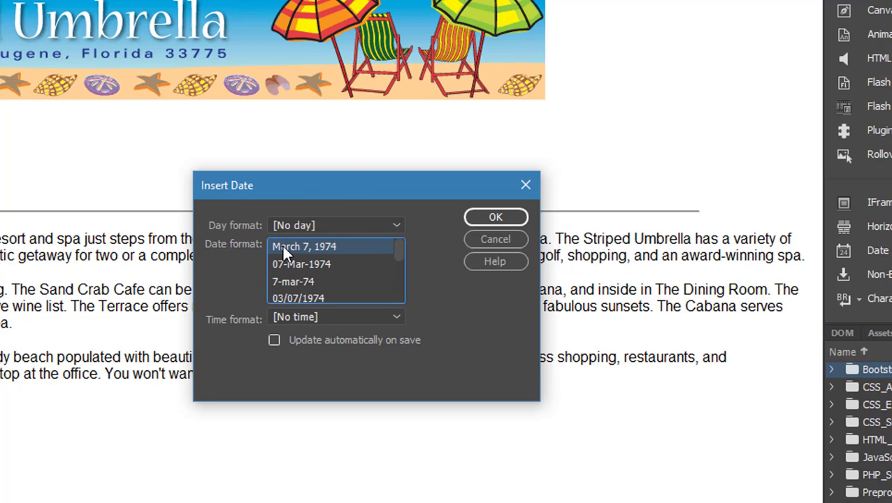
{"action": "left_click", "coordinate": [272, 338]}
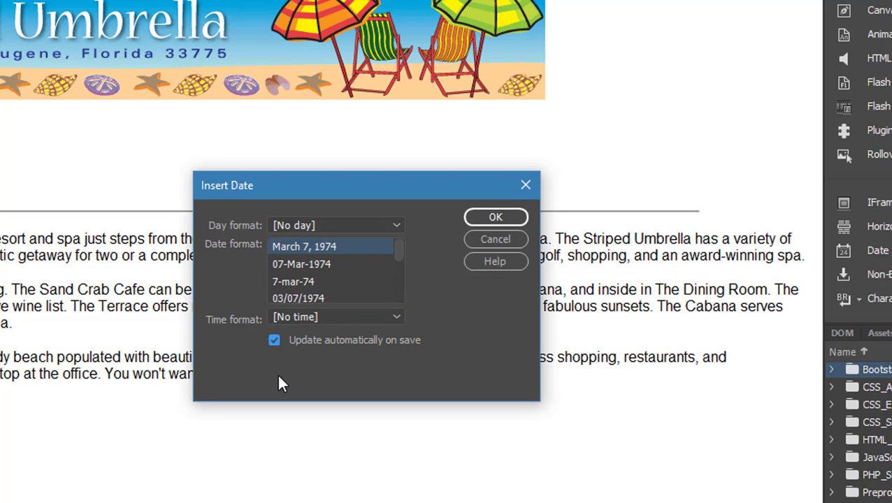
- Insert the June 15, 2017 date and delete the old January 1, 2015 footer date
{"action": "left_click", "coordinate": [480, 215]}
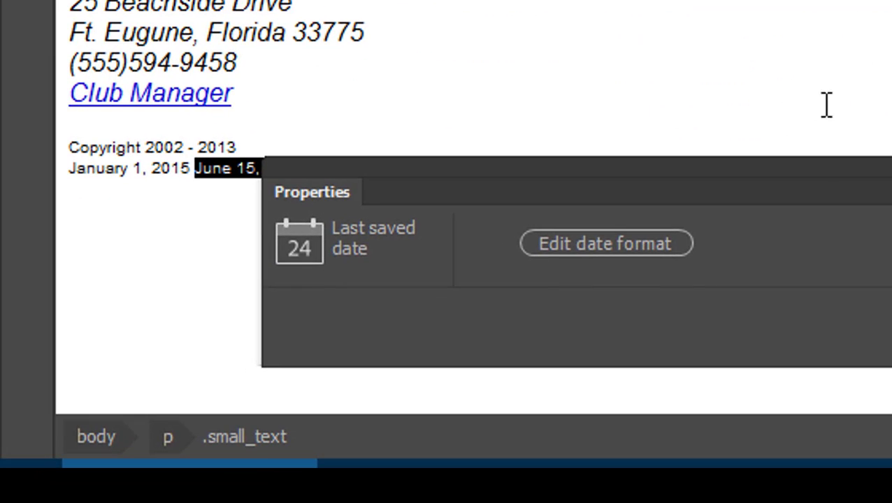
{"action": "left_click_drag", "start_coordinate": [655, 258], "coordinate": [646, 358]}
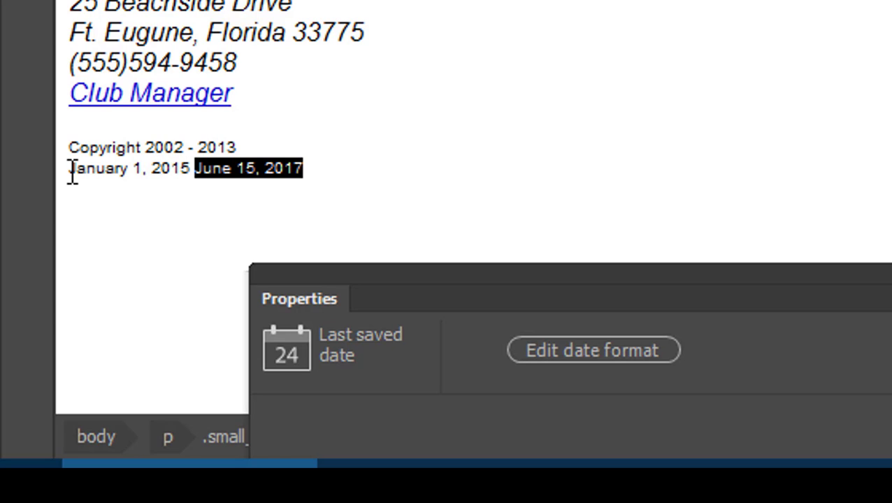
{"action": "left_click_drag", "start_coordinate": [72, 171], "coordinate": [196, 173]}
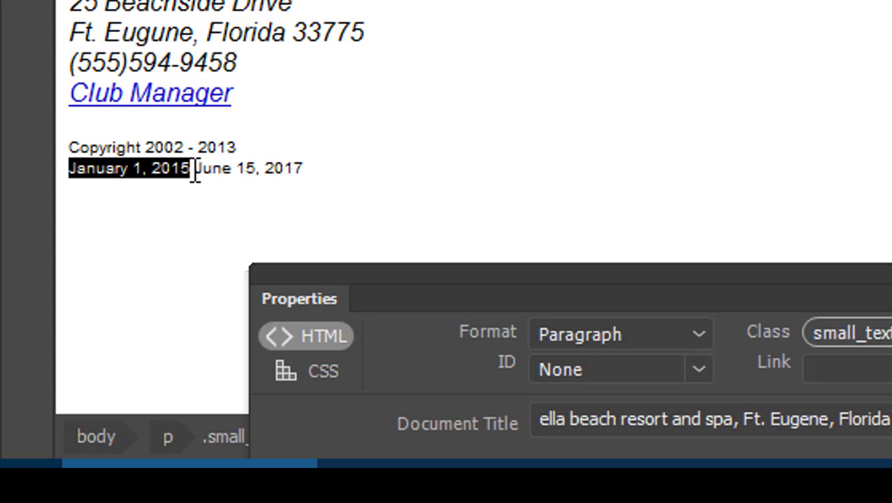
{"action": "key", "text": "Delete"}
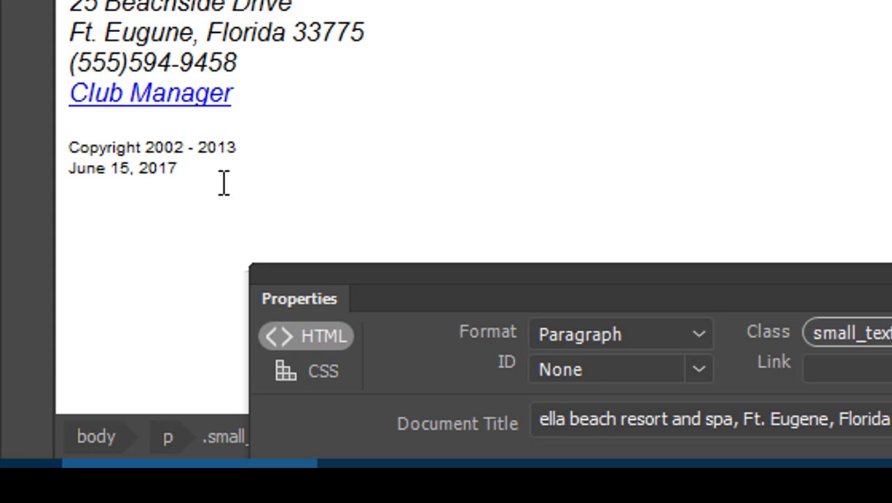
{"action": "left_click", "coordinate": [568, 141]}
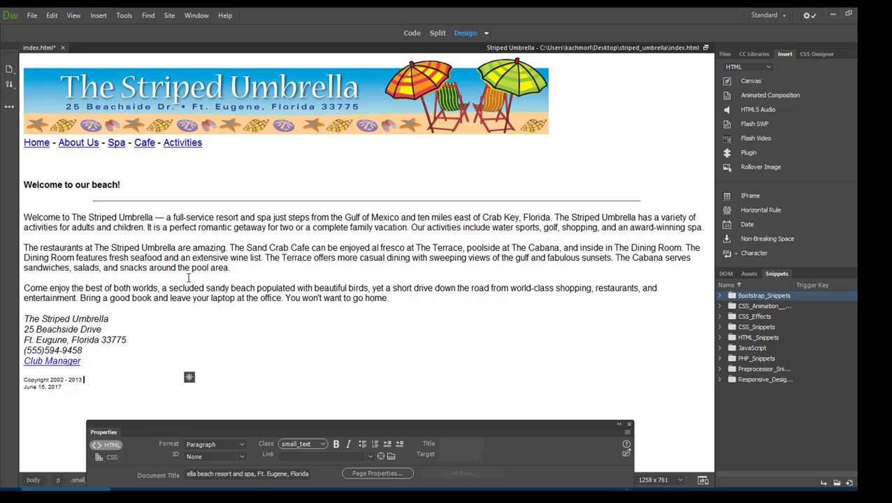
{"action": "left_click", "coordinate": [32, 16]}
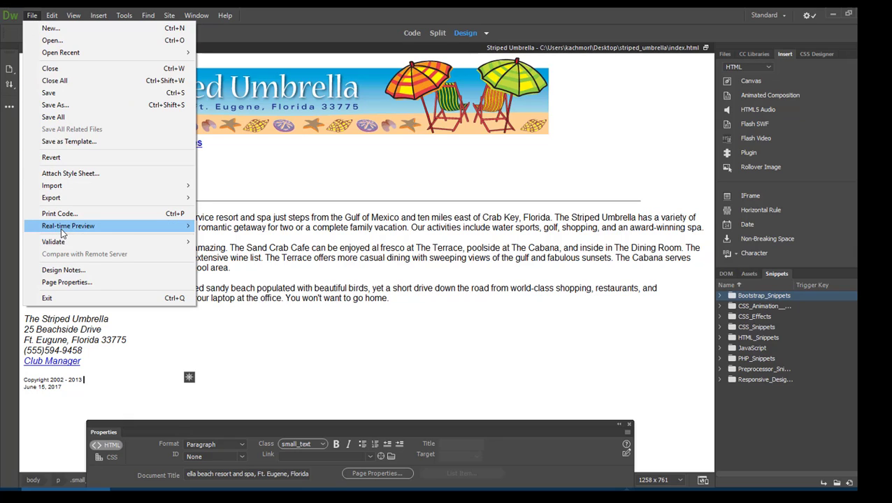
{"action": "mouse_move", "coordinate": [62, 233]}
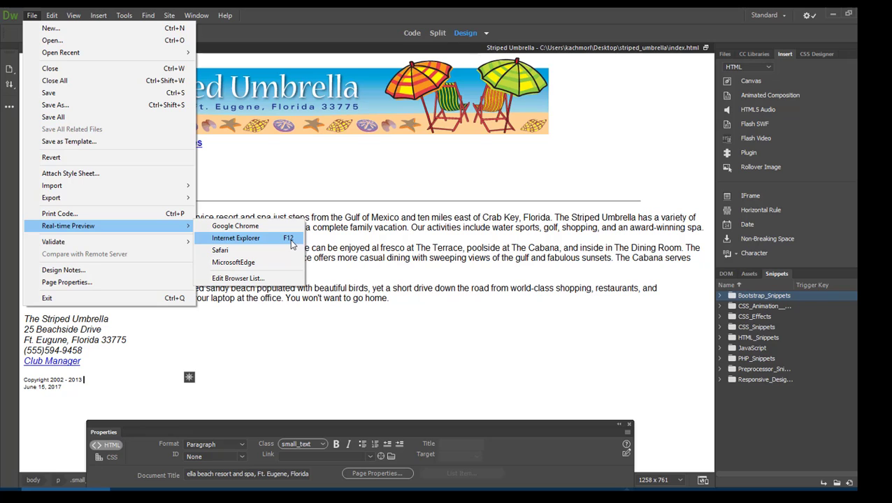
{"action": "left_click", "coordinate": [341, 262]}
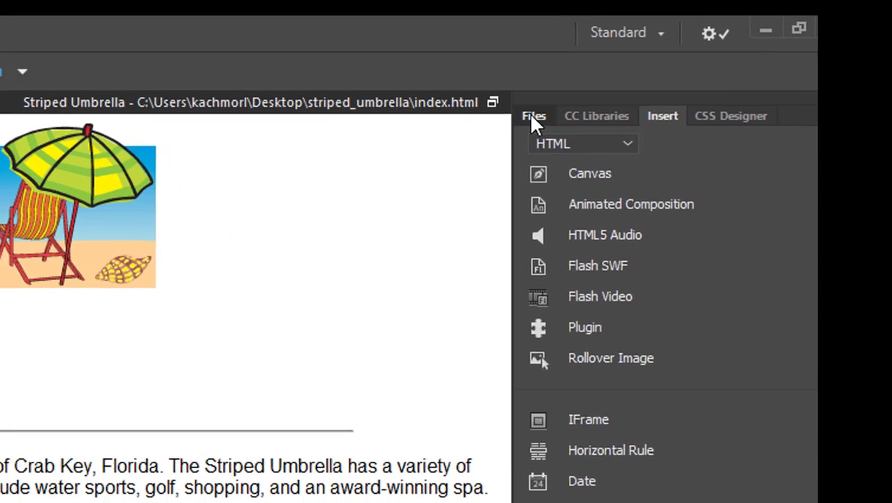
- Open index.html from the Files panel in Google Chrome
{"action": "left_click", "coordinate": [725, 54]}
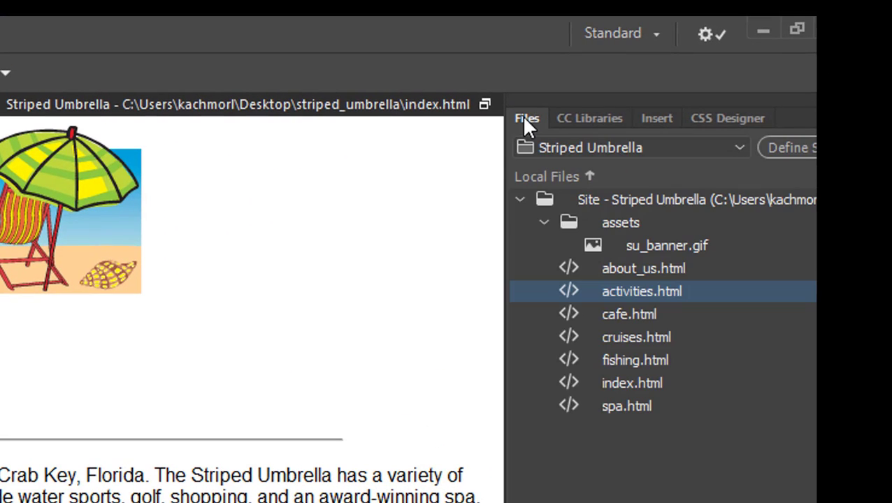
{"action": "left_click", "coordinate": [633, 384]}
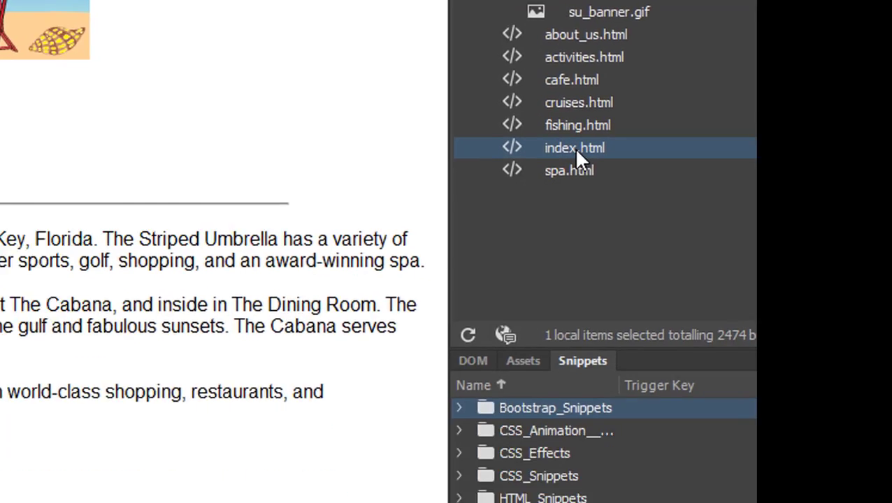
{"action": "right_click", "coordinate": [634, 385]}
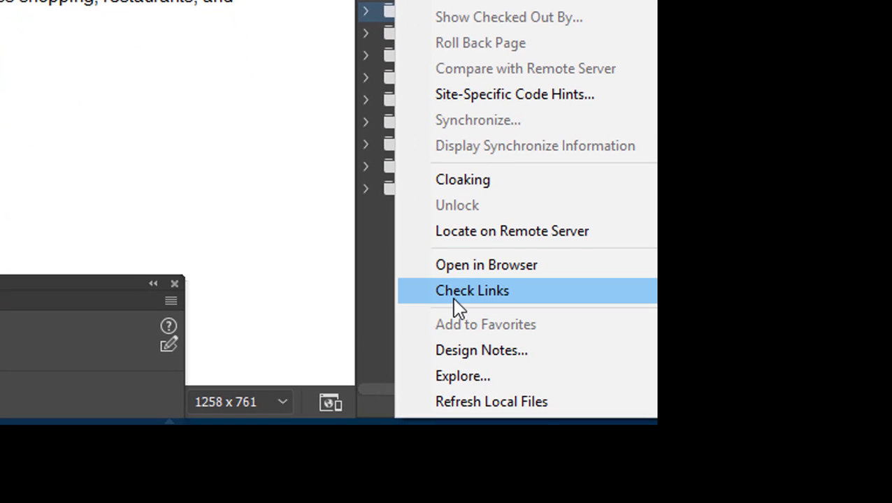
{"action": "mouse_move", "coordinate": [458, 269]}
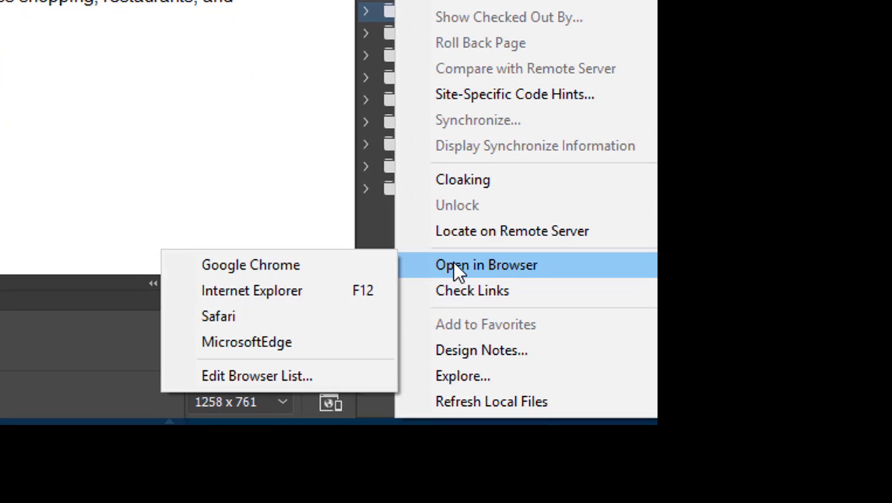
{"action": "left_click", "coordinate": [225, 270]}
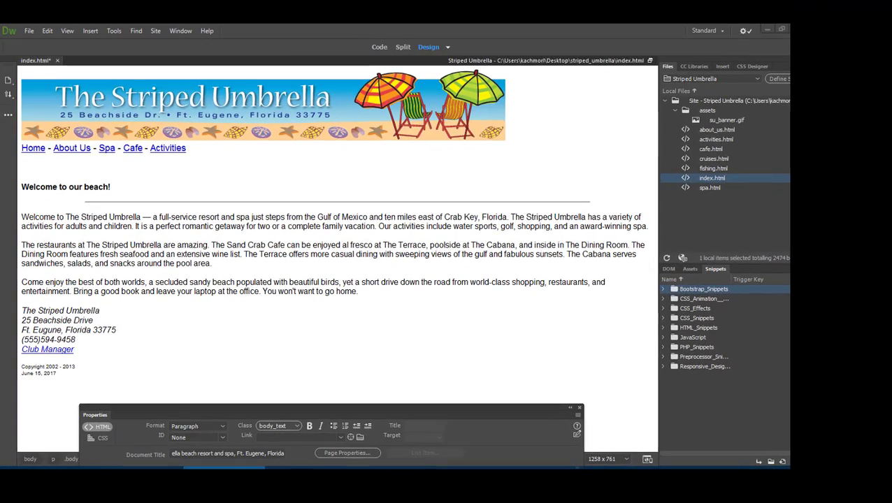
- Move the Chrome preview window aside to reveal Dreamweaver
{"action": "left_click_drag", "start_coordinate": [420, 108], "coordinate": [448, 81]}
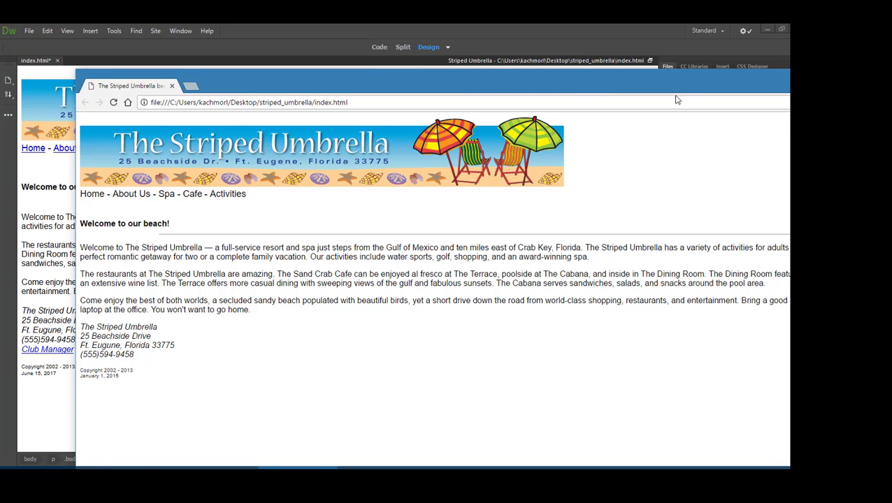
{"action": "left_click_drag", "start_coordinate": [676, 97], "coordinate": [744, 252]}
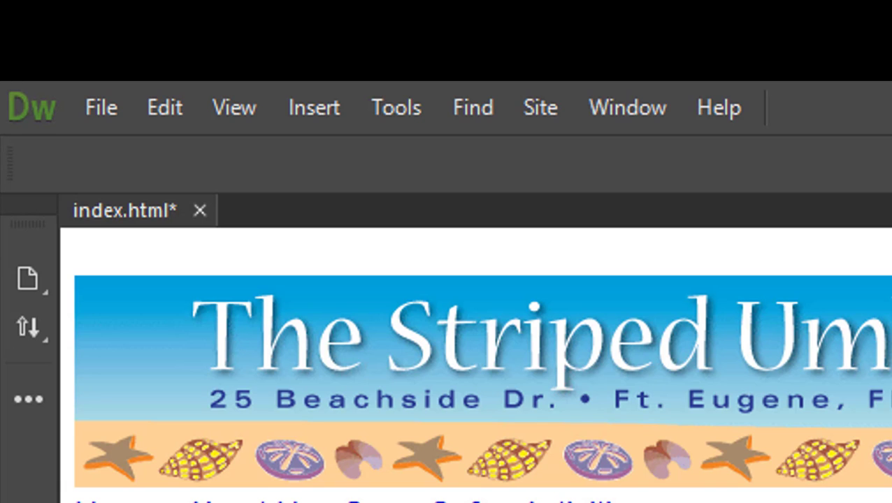
- Save index.html and switch back to the Chrome preview
{"action": "left_click", "coordinate": [118, 110]}
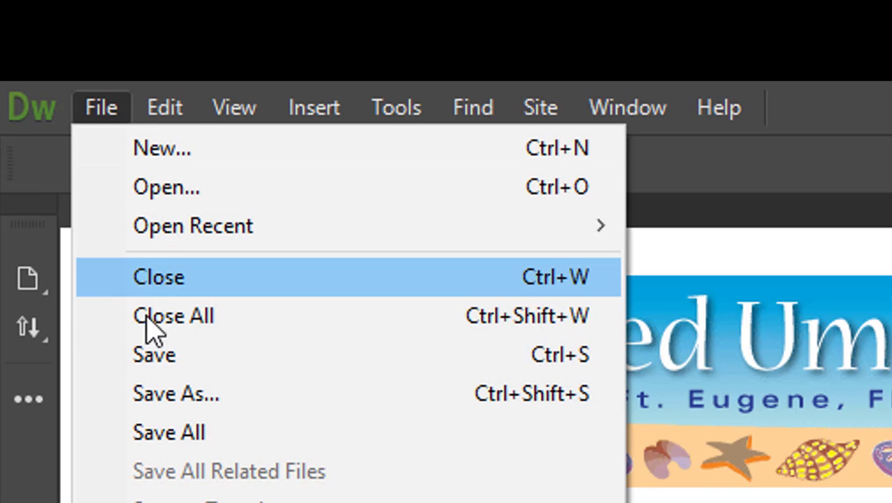
{"action": "left_click", "coordinate": [153, 367]}
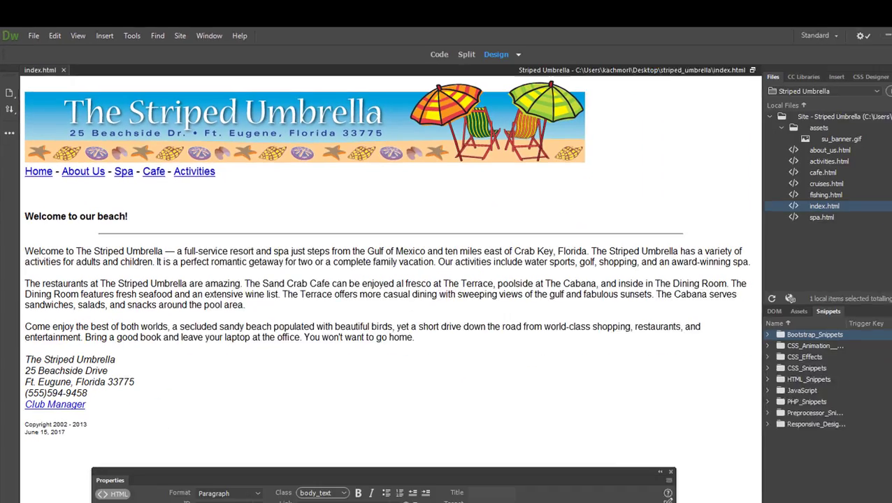
{"action": "key", "text": "alt+Tab"}
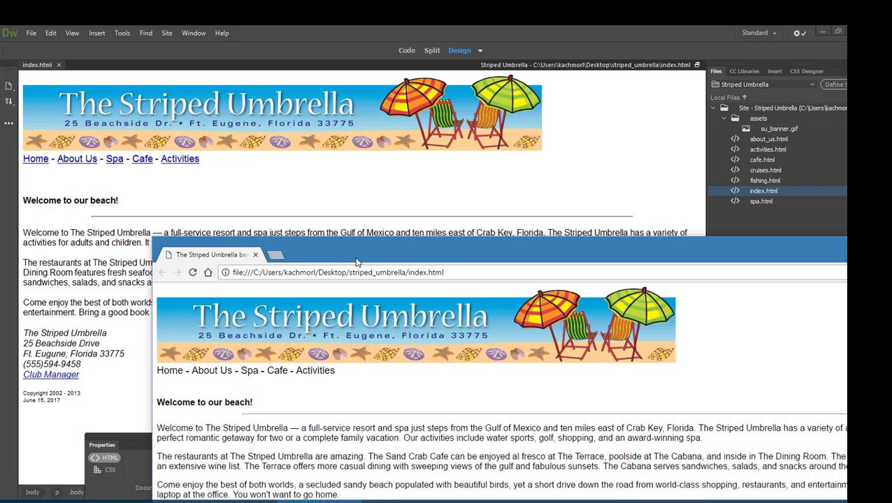
- Reload Chrome to check the saved edits, then close Chrome and the Properties panel
{"action": "left_click", "coordinate": [192, 272]}
{"action": "left_click_drag", "start_coordinate": [333, 249], "coordinate": [326, 67]}
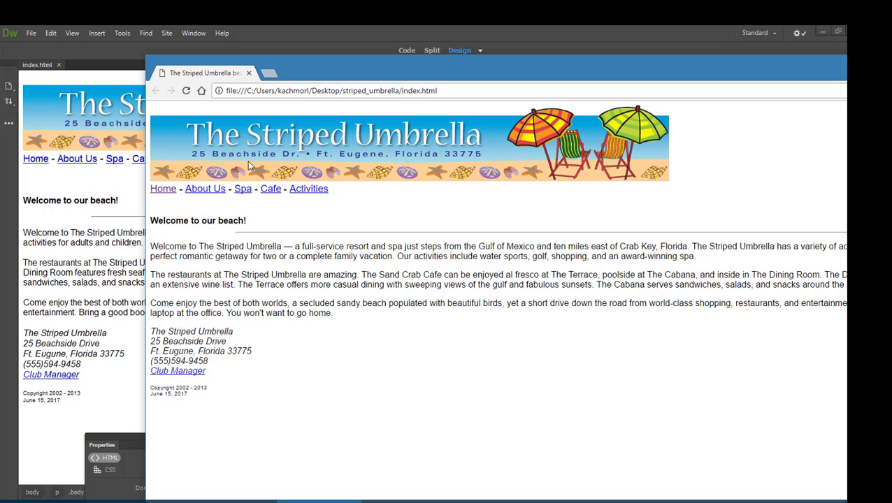
{"action": "left_click_drag", "start_coordinate": [532, 70], "coordinate": [377, 88]}
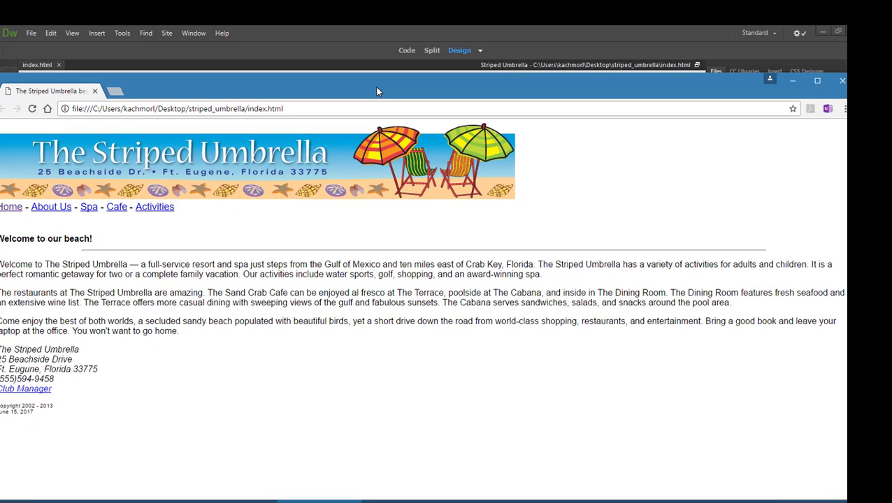
{"action": "left_click", "coordinate": [842, 84]}
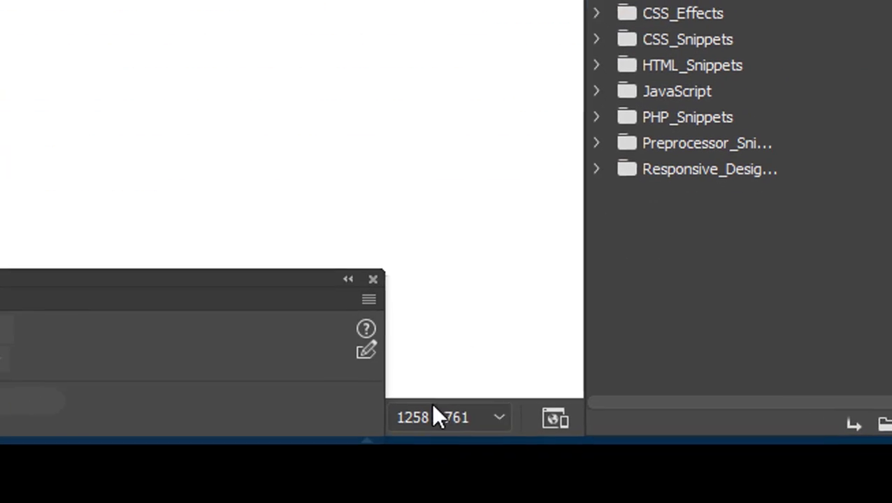
{"action": "left_click", "coordinate": [370, 279]}
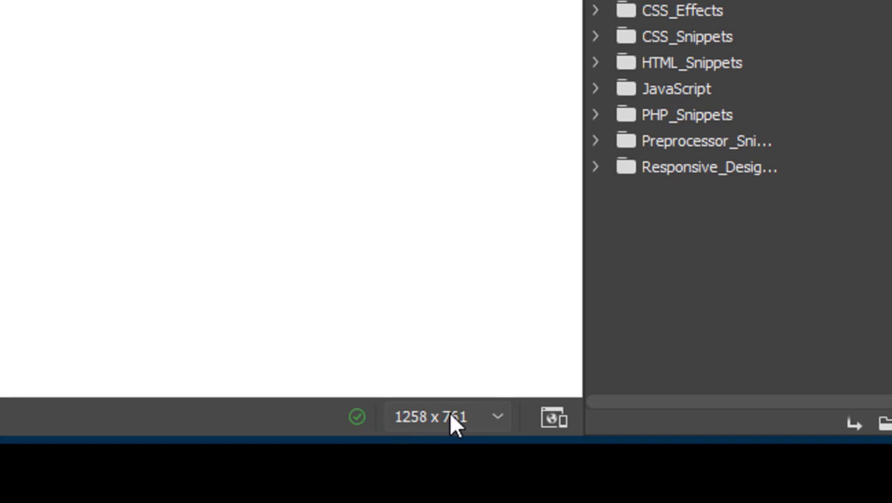